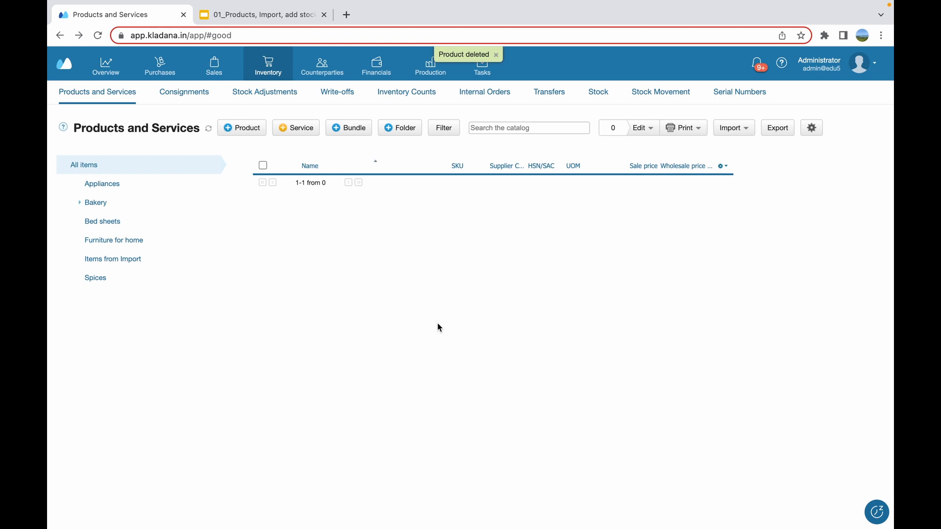
Create a new product named "Coffee mug" and add the image CAF2206_1.jpg from the Desktop
click(130, 96)
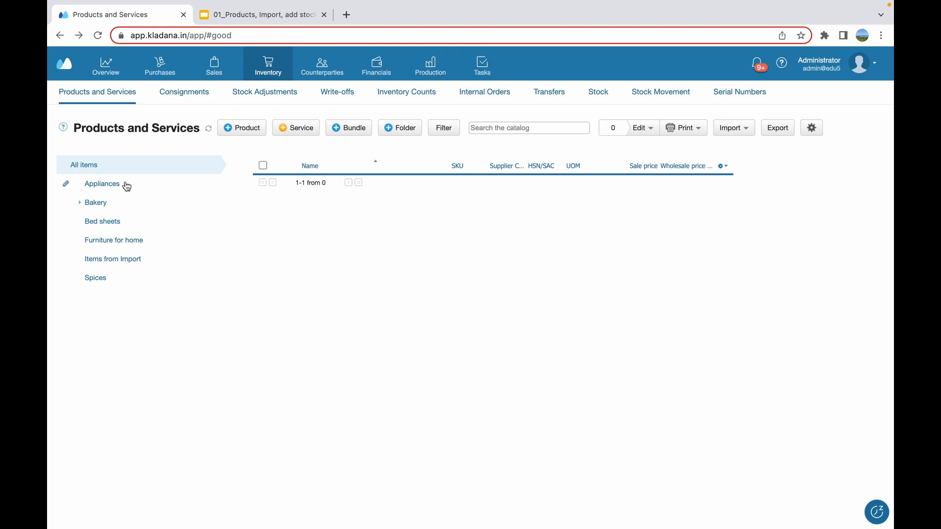
click(234, 129)
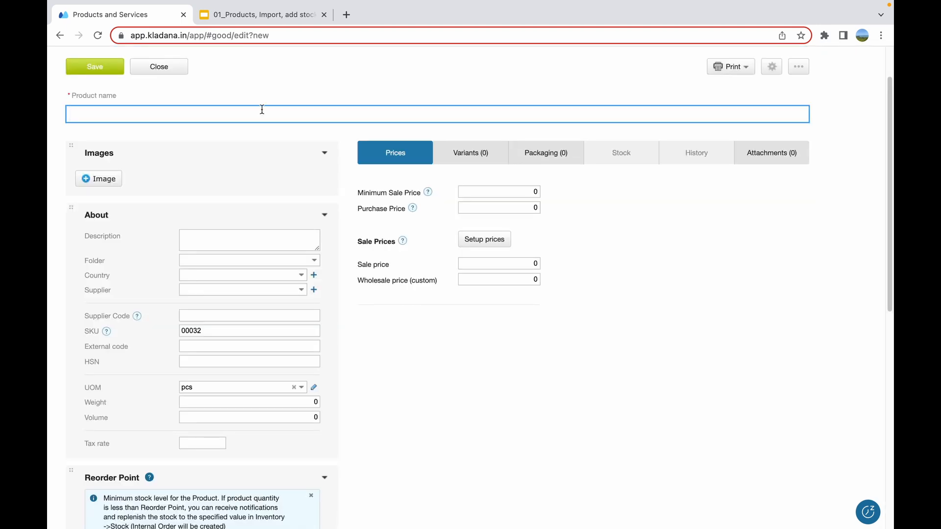
text(Coffee mug)
click(100, 180)
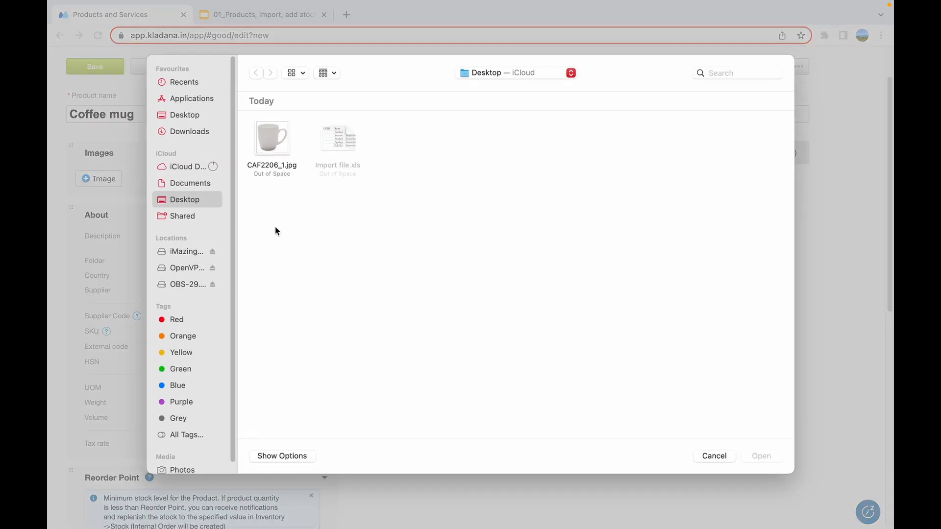
double_click(276, 149)
Set the product's unit of measure to pcs and its tax rate to 12%
scroll(255, 359, down, 5)
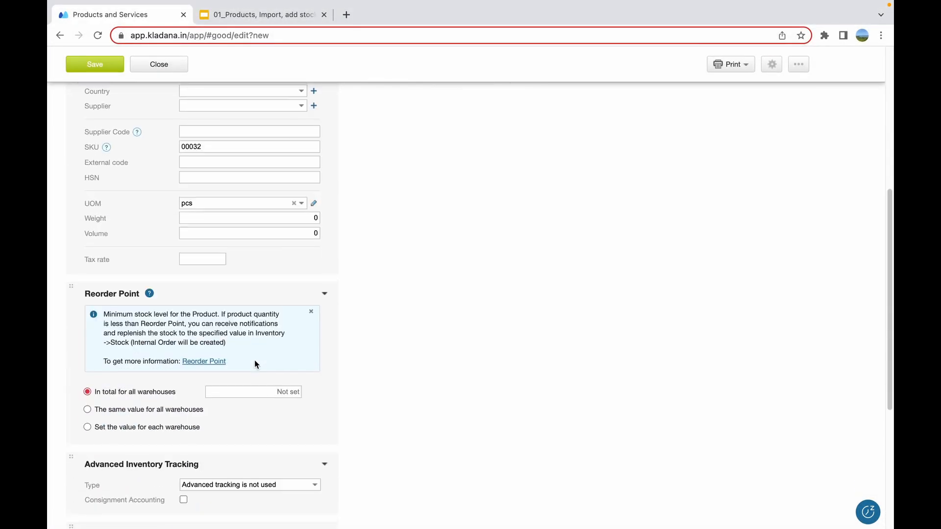
click(293, 201)
click(293, 201)
text(pcs)
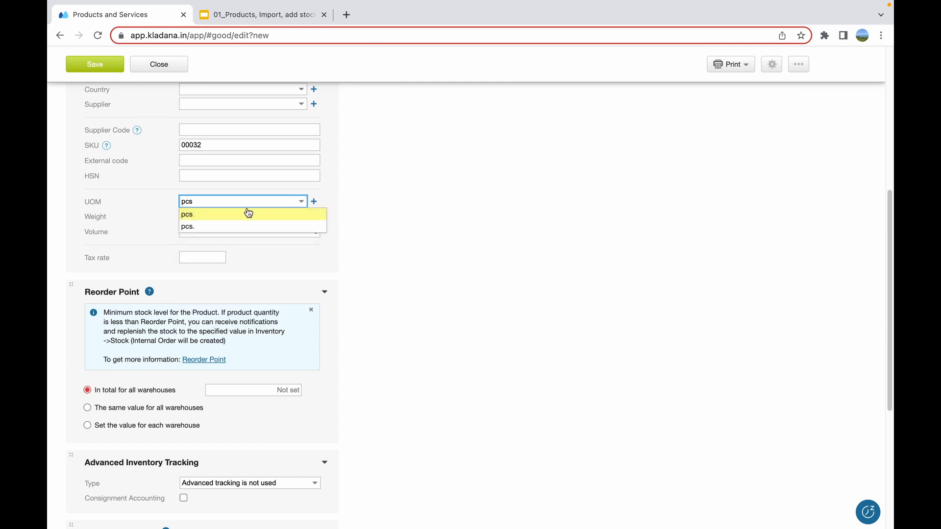
click(245, 212)
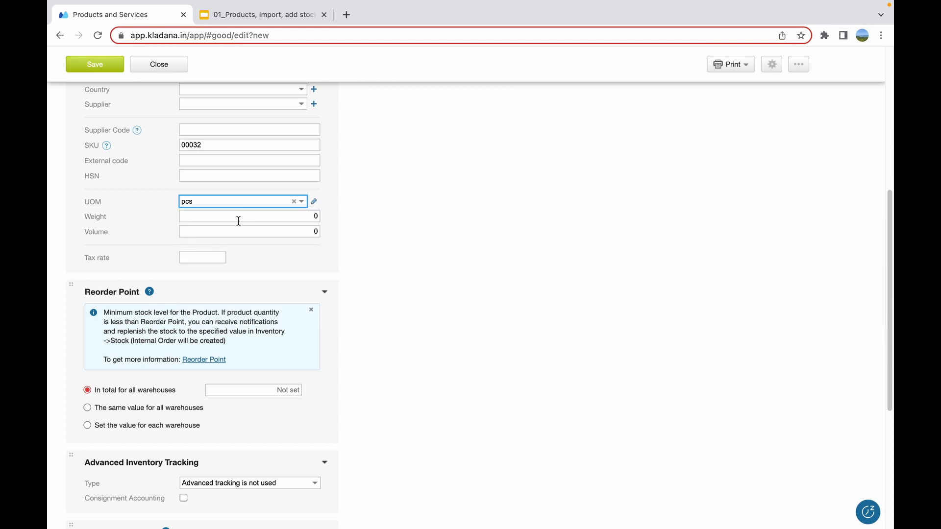
scroll(237, 226, down, 1)
click(214, 245)
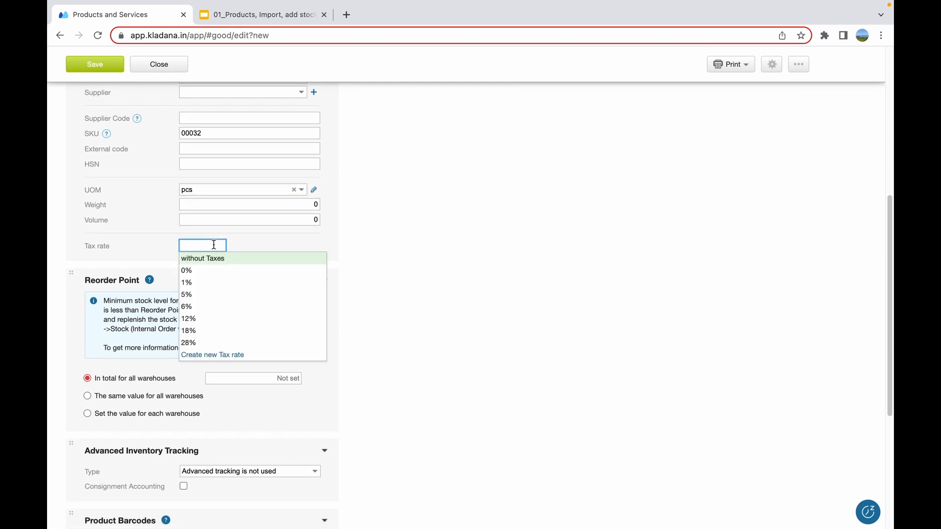
click(202, 319)
Generate an EAN13 barcode for the Coffee mug product, and save and close its card
scroll(201, 319, down, 3)
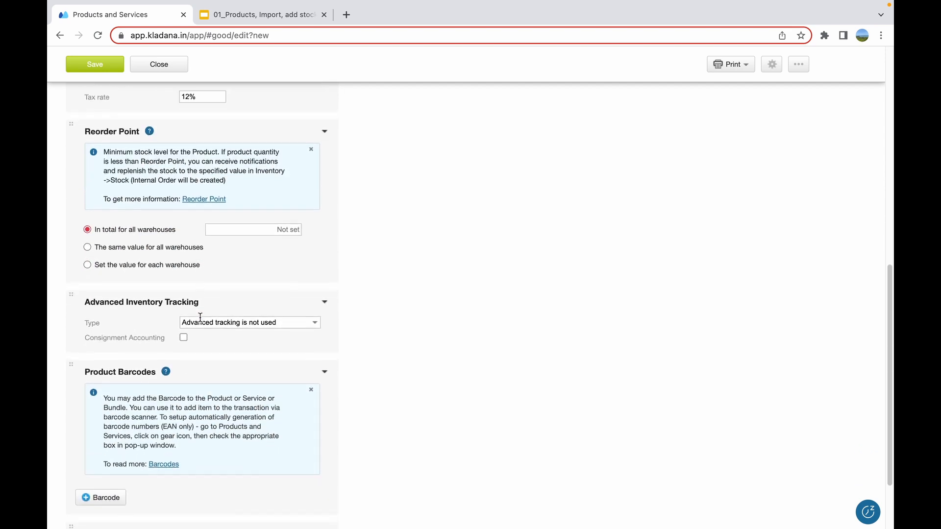
scroll(199, 319, down, 3)
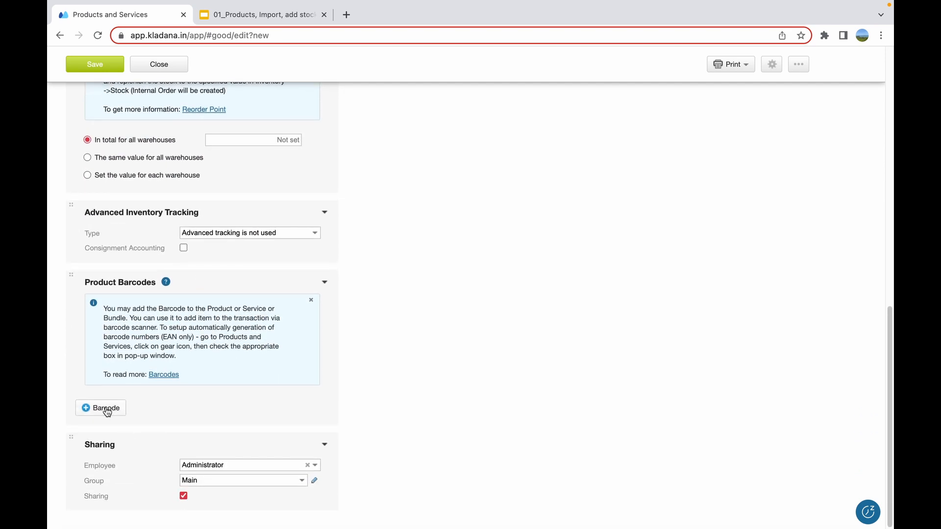
click(107, 409)
click(313, 402)
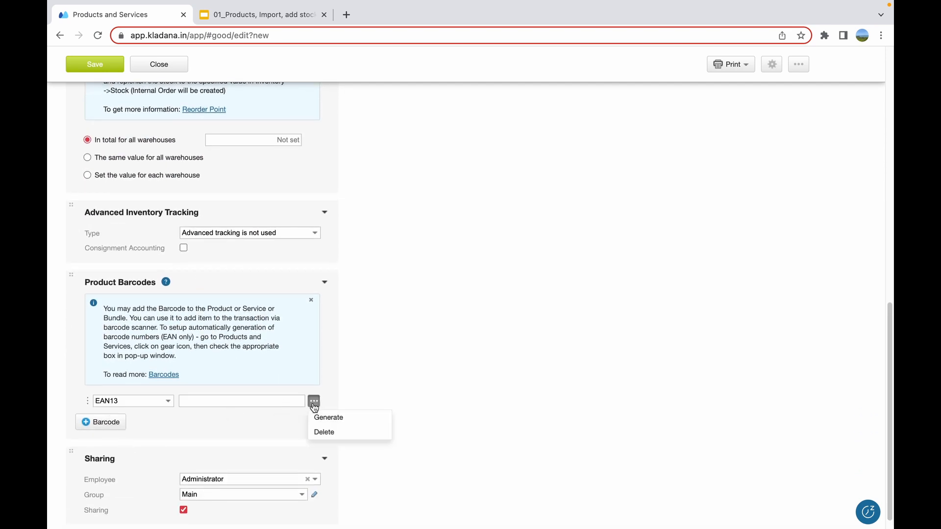
click(321, 417)
scroll(294, 347, up, 10)
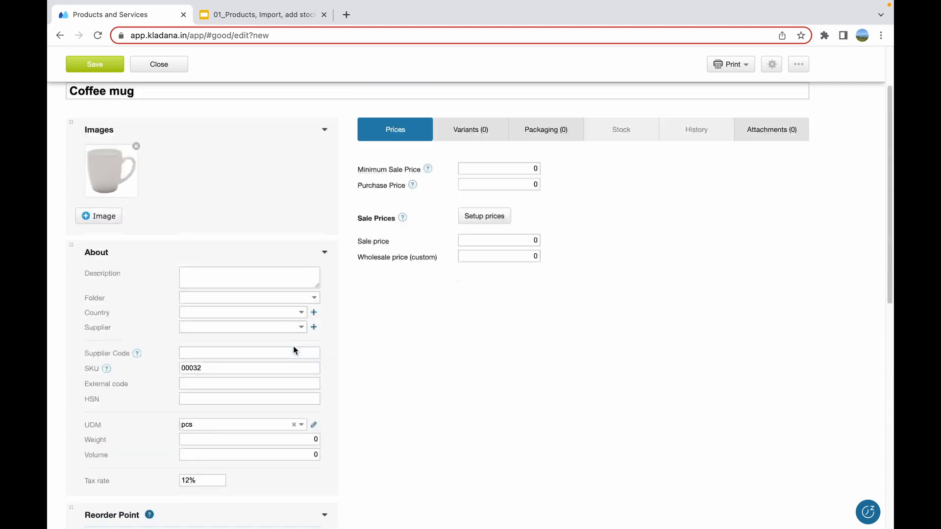
scroll(294, 347, up, 3)
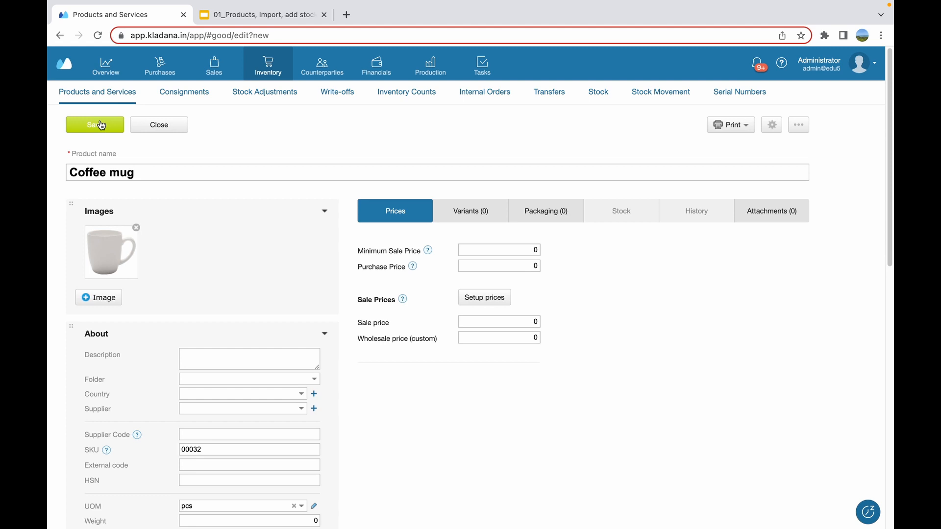
click(99, 126)
click(157, 126)
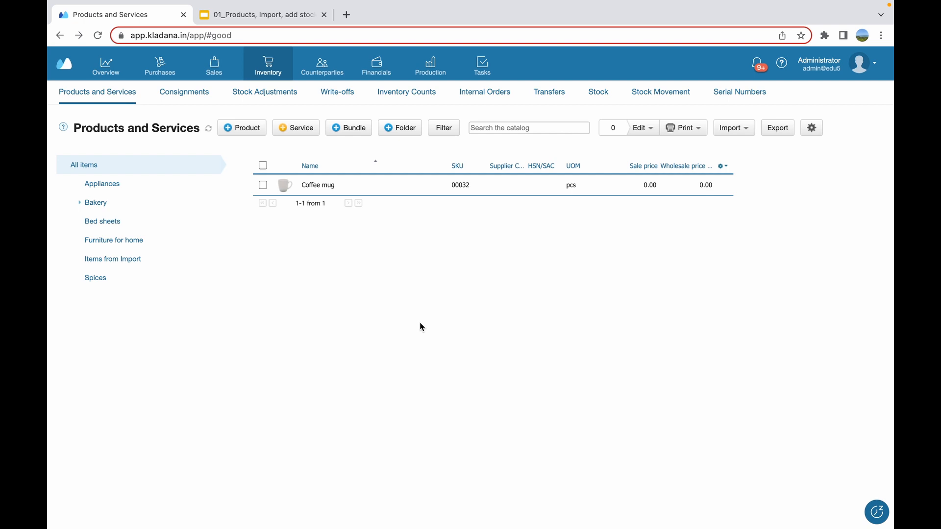
Create a product folder named "Crockery", and save and close it
click(399, 128)
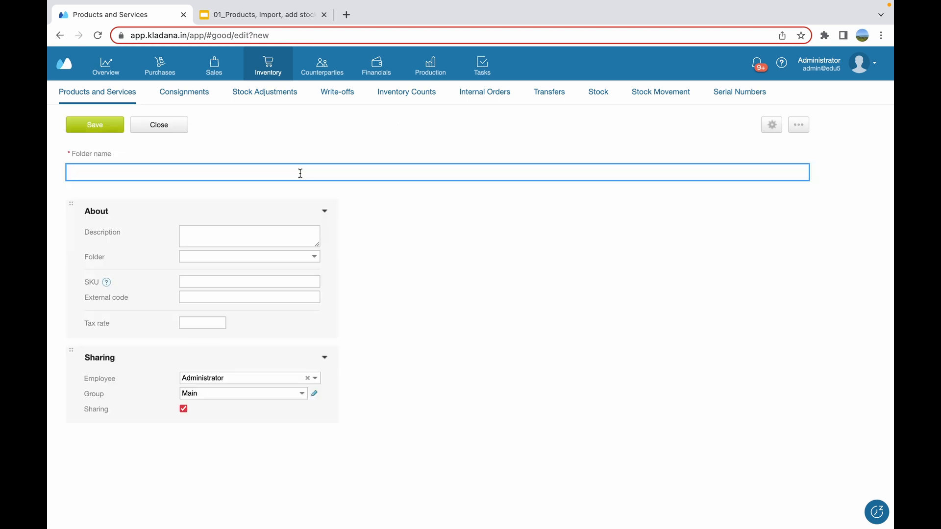
text(Crockery)
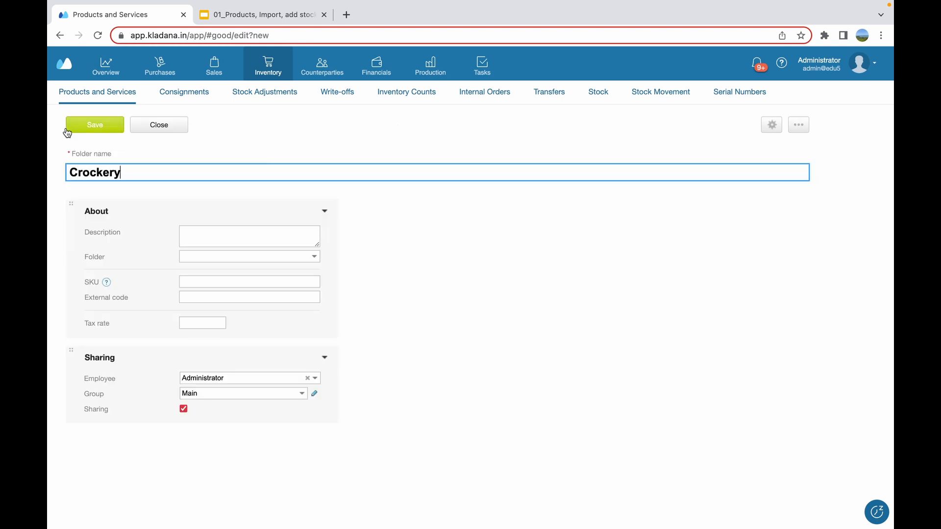
click(85, 129)
click(159, 125)
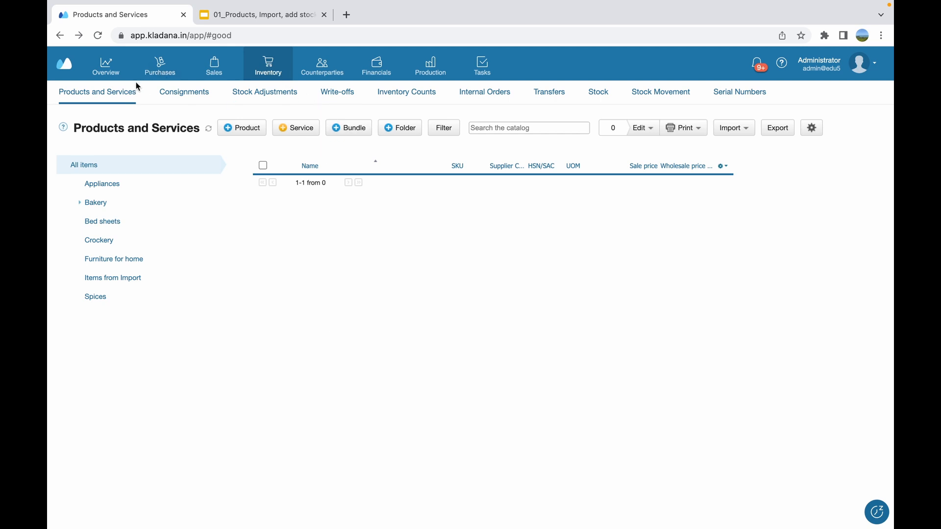
Open the Excel product import from Products and Services and upload "Import file.xls"
click(113, 100)
click(745, 129)
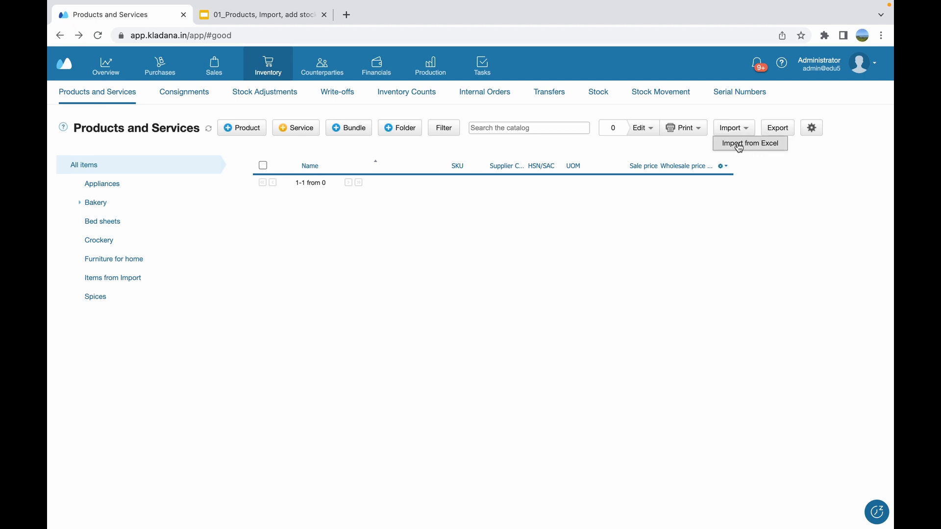
click(749, 144)
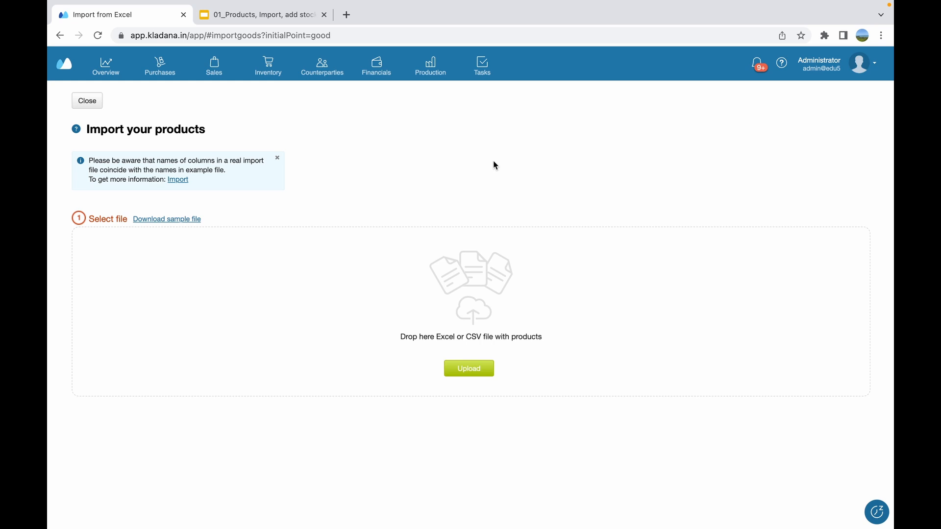
click(462, 373)
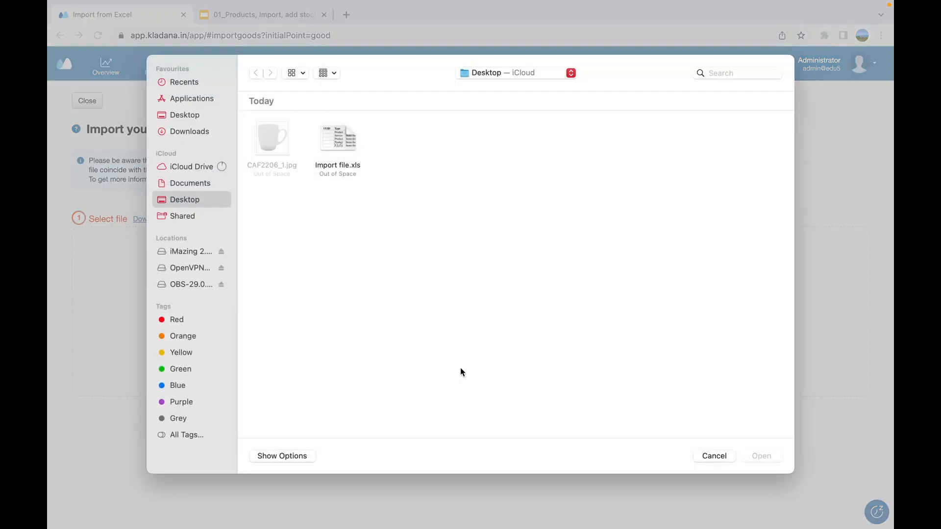
double_click(333, 148)
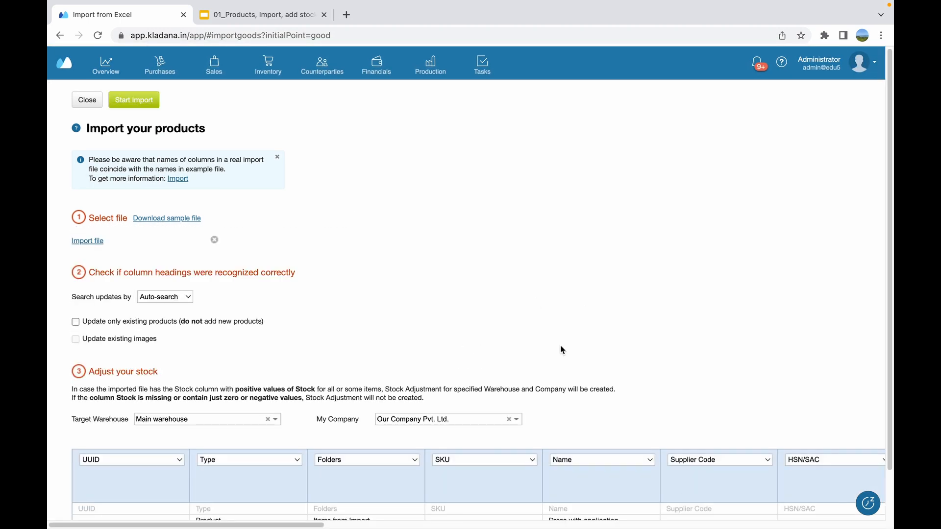
Examine the import file's recognized column headings and data, including the mapping options for the Stock column
scroll(560, 343, down, 2)
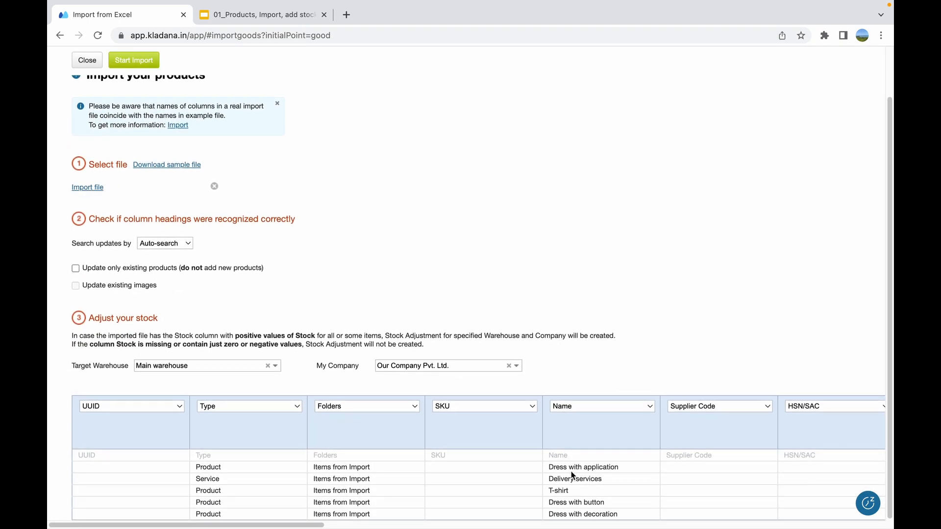
scroll(570, 468, right, 6)
scroll(571, 472, right, 6)
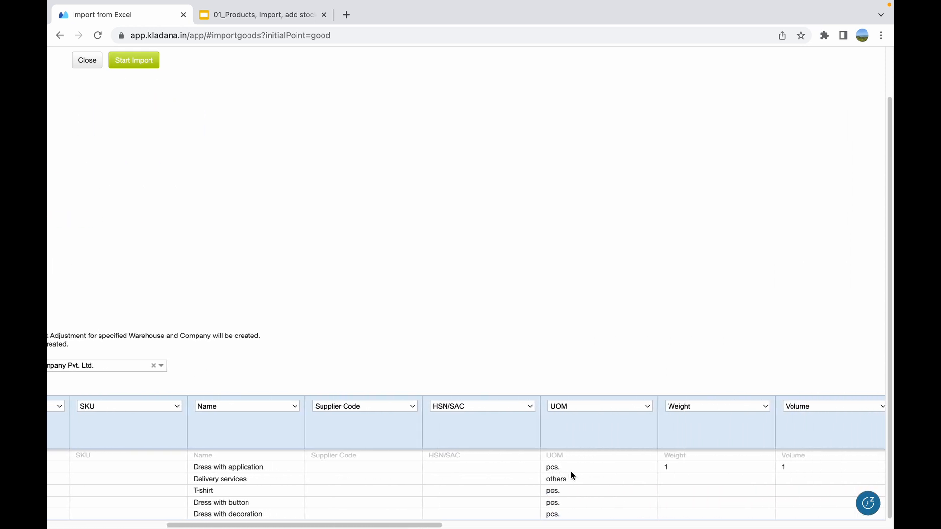
scroll(571, 473, right, 13)
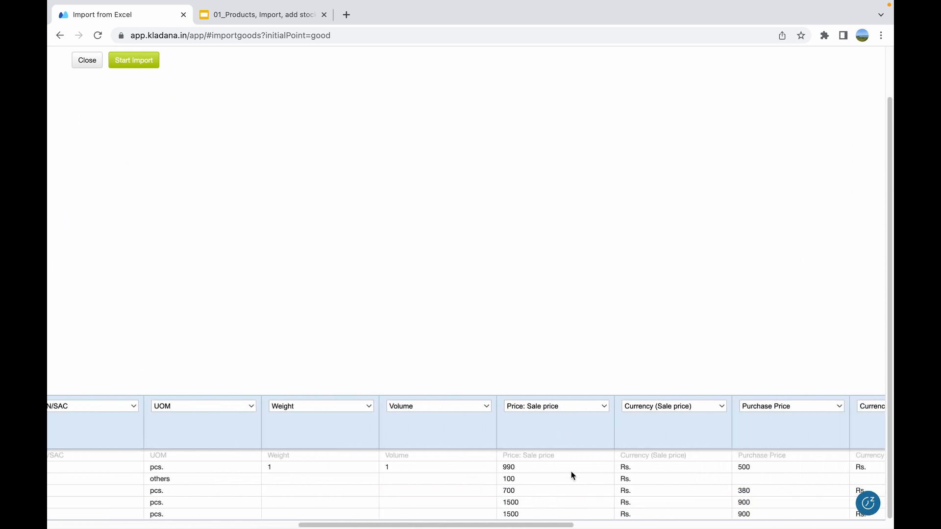
scroll(571, 472, right, 9)
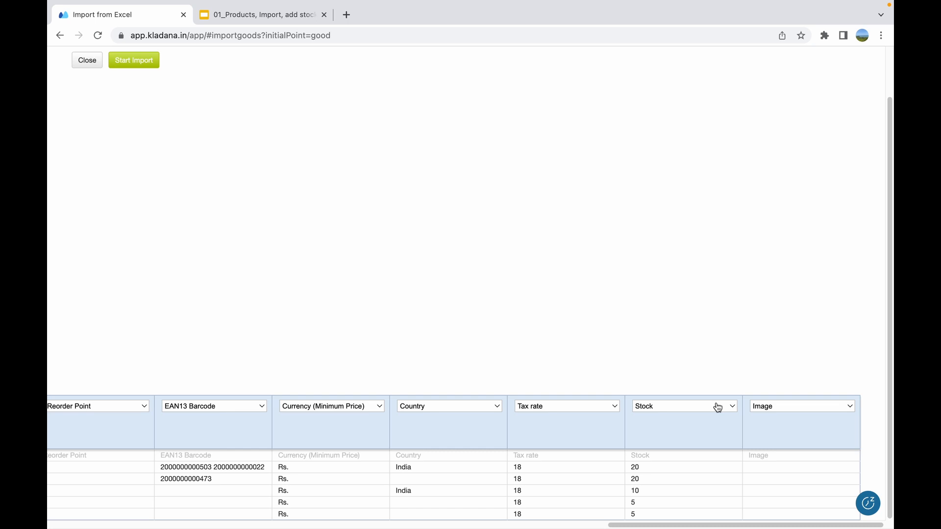
click(718, 407)
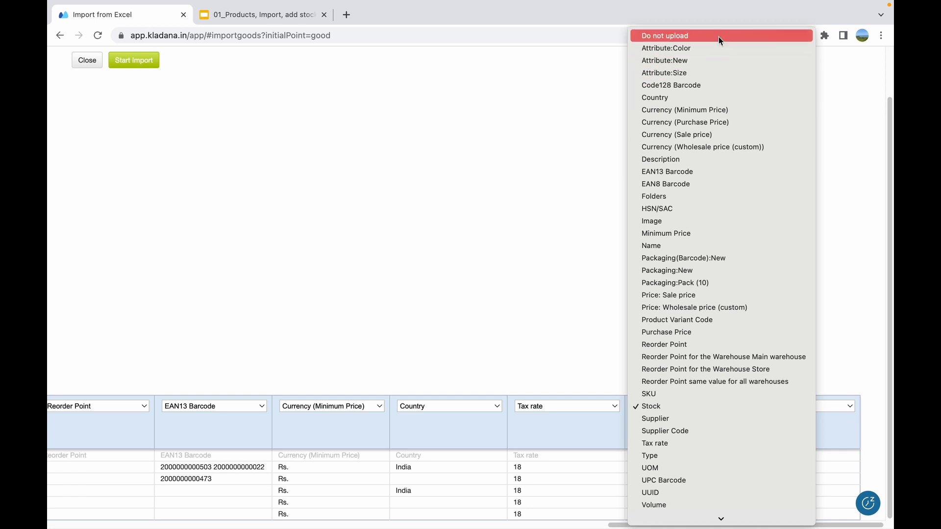
click(486, 237)
scroll(486, 237, left, 20)
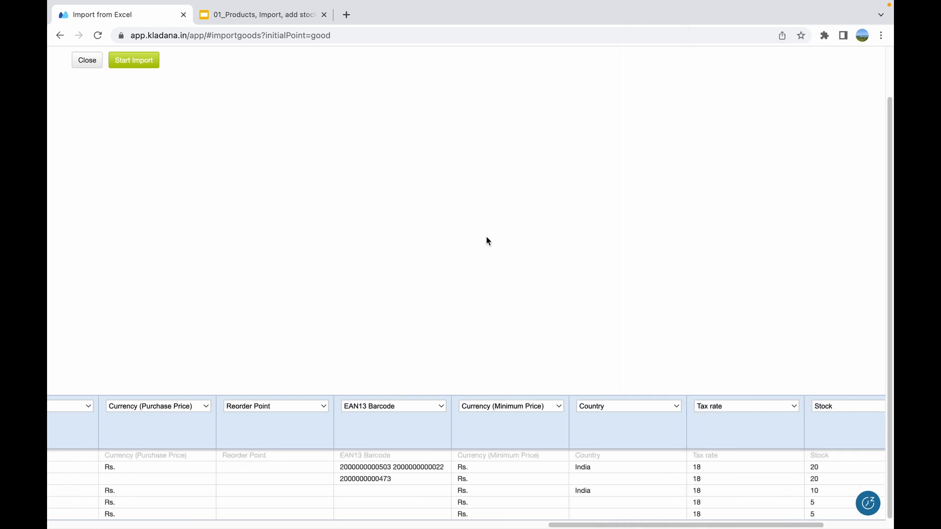
scroll(486, 236, left, 3)
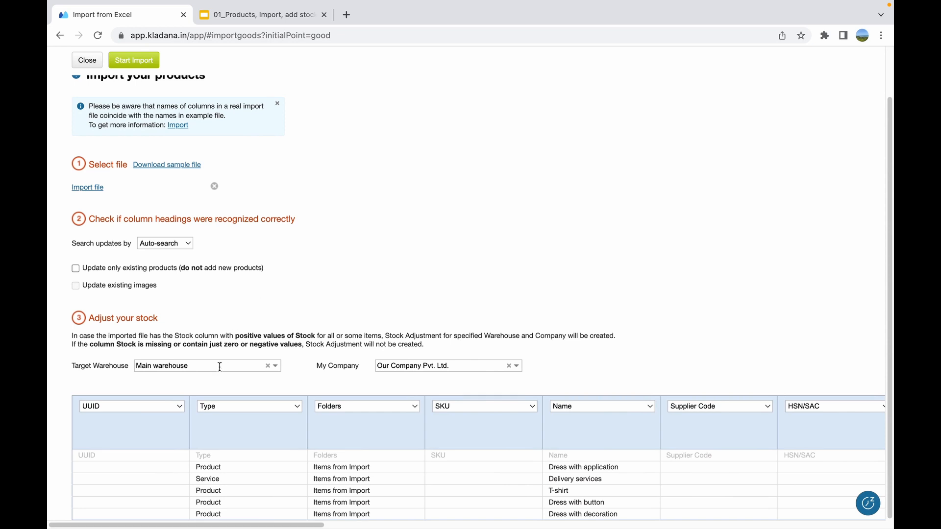
Import the products with Main warehouse as the target warehouse, and open the Items from Import folder
click(274, 366)
click(255, 378)
scroll(302, 262, up, 1)
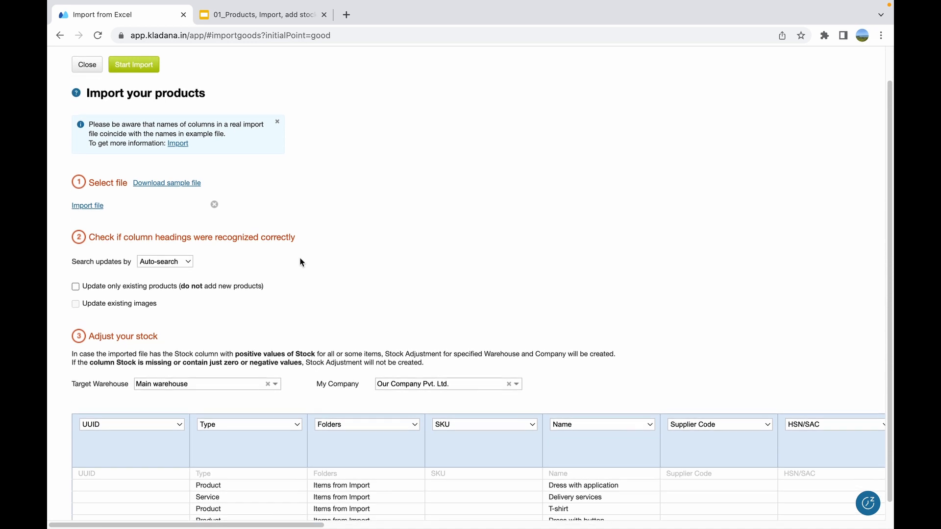
click(131, 66)
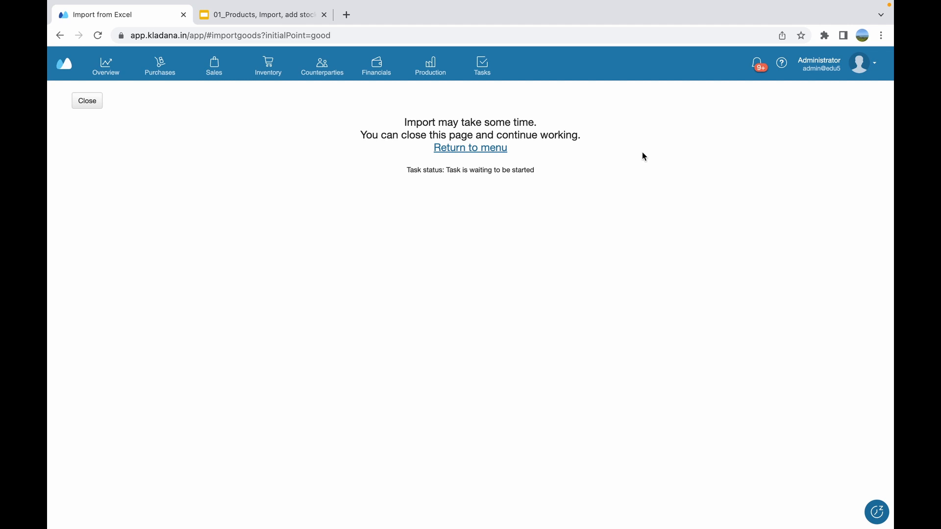
click(88, 101)
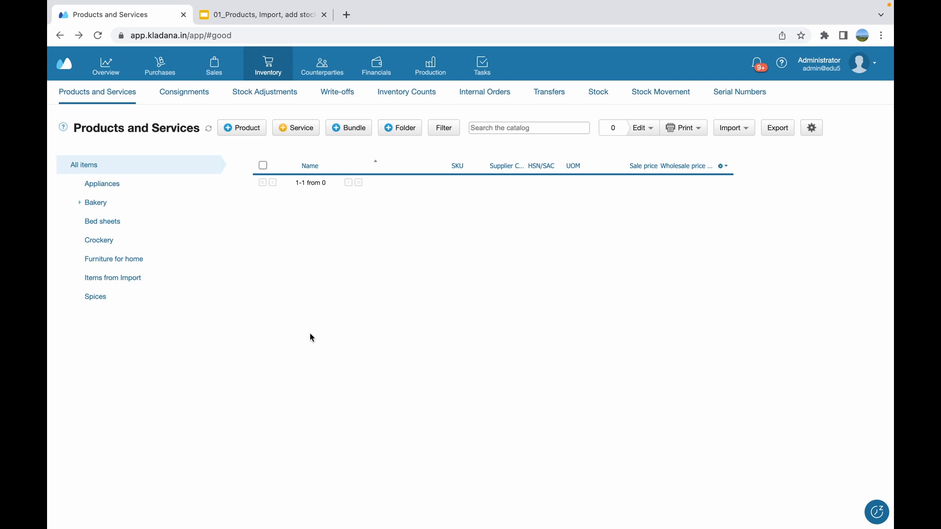
click(120, 278)
Create a new stock adjustment and set its warehouse to Main warehouse
click(257, 97)
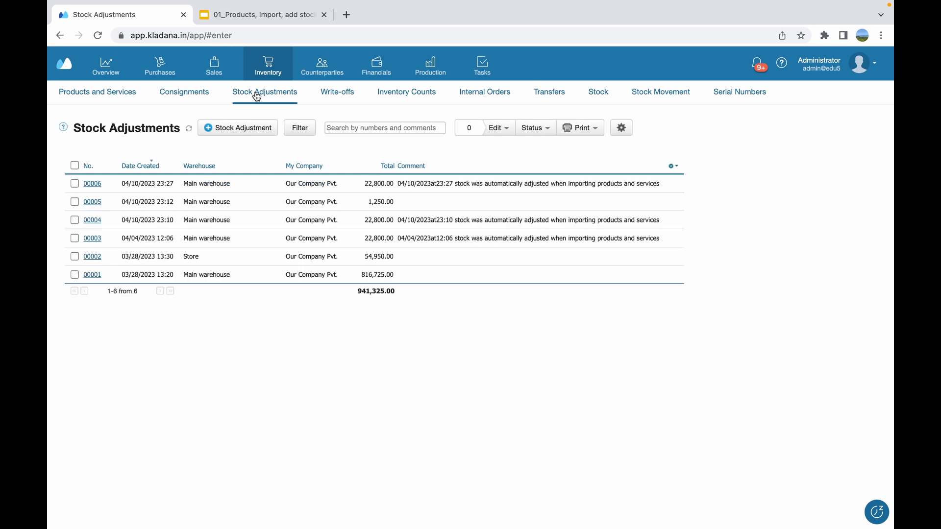
click(212, 128)
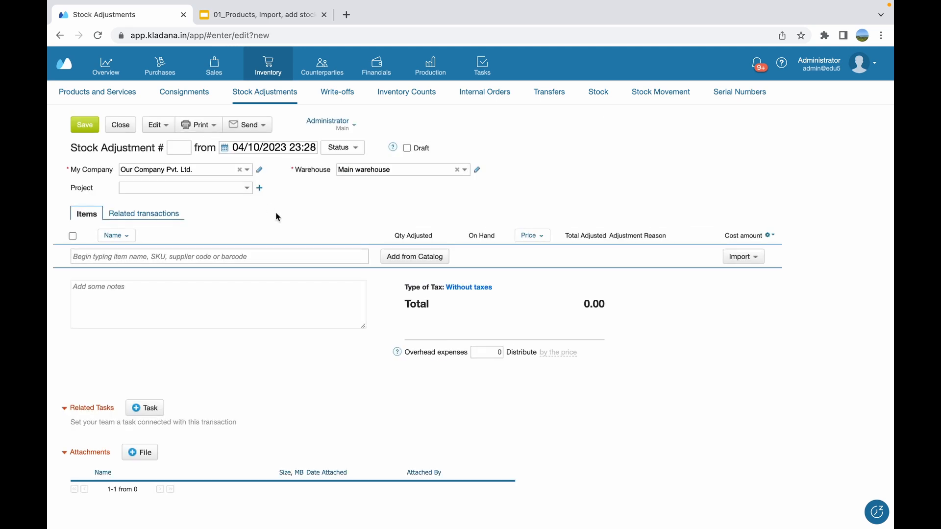
click(456, 169)
click(463, 170)
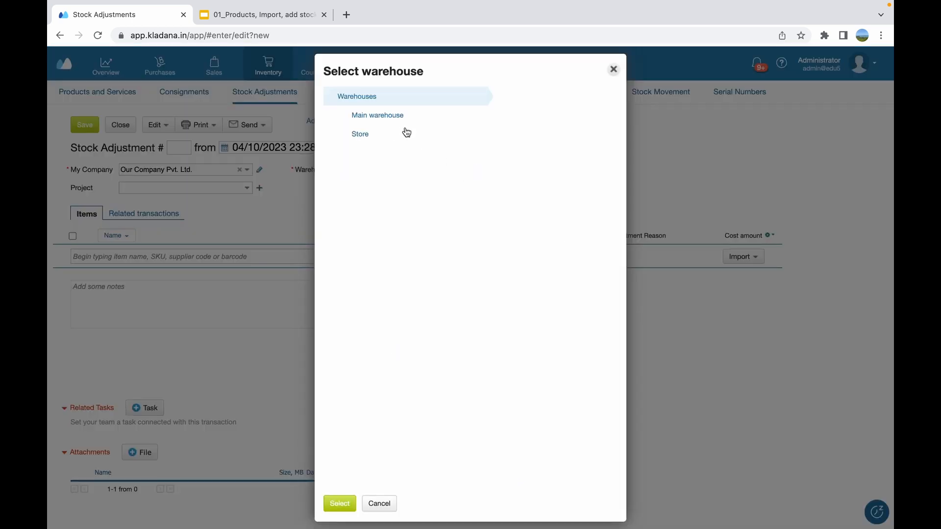
double_click(401, 119)
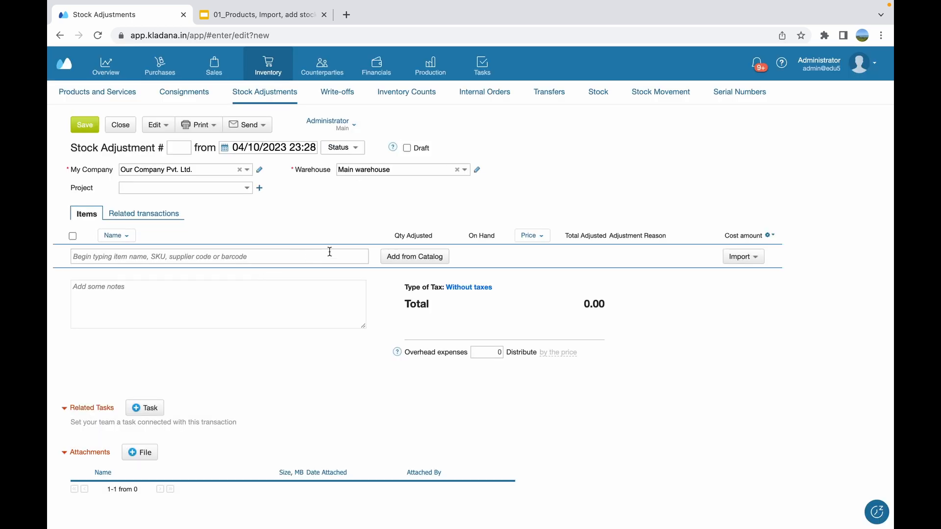
Add 10 pcs of each of the six Furniture for home catalog products to the stock adjustment, and save and close it
click(404, 260)
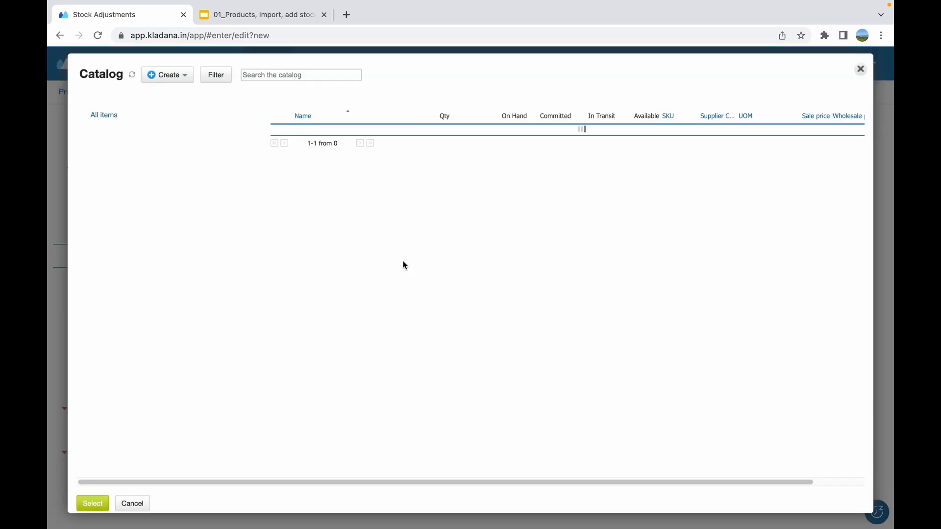
click(156, 211)
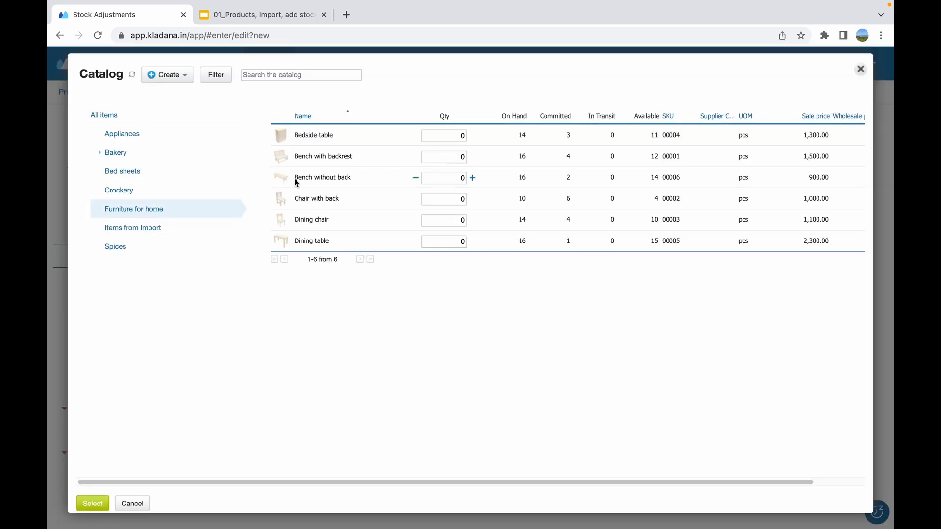
click(440, 140)
text(10)
click(452, 159)
text(10)
click(452, 176)
text(10)
click(446, 240)
text(10)
click(99, 503)
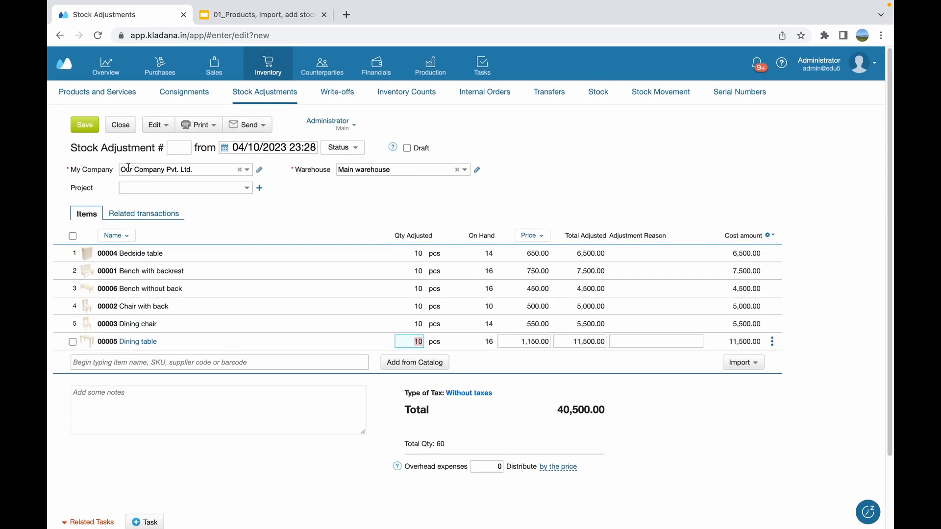
click(84, 125)
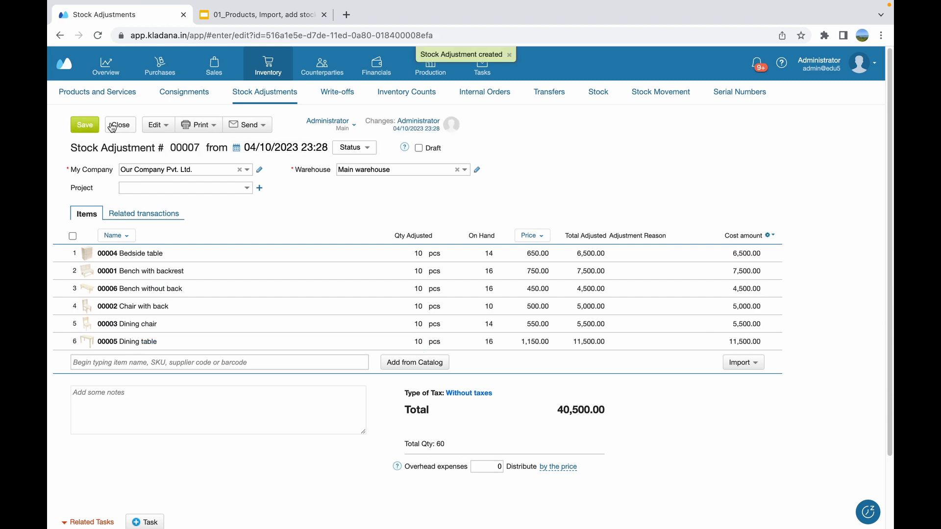
click(112, 128)
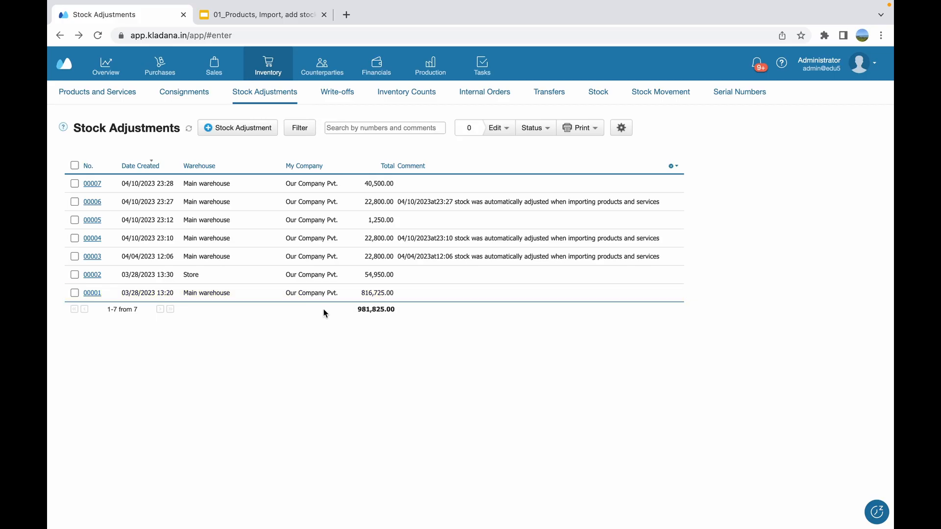
Create a new receiving under Purchases with Main warehouse as the warehouse and Beautiful House Pvt. Ltd. as the supplier
mouse_move(162, 67)
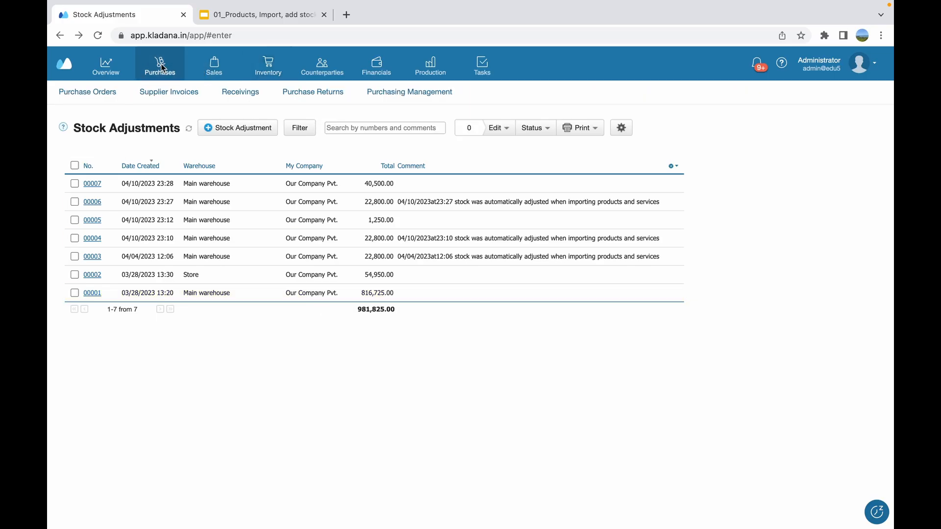
click(243, 97)
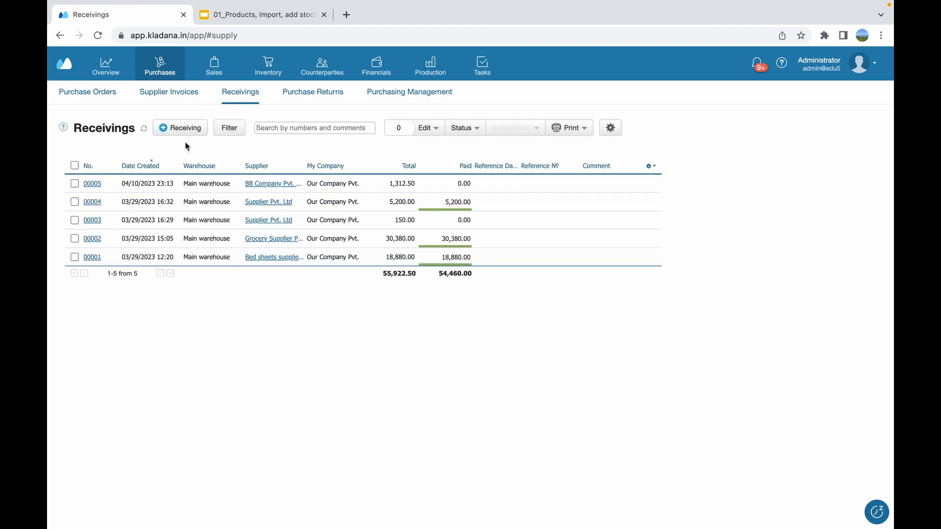
click(165, 128)
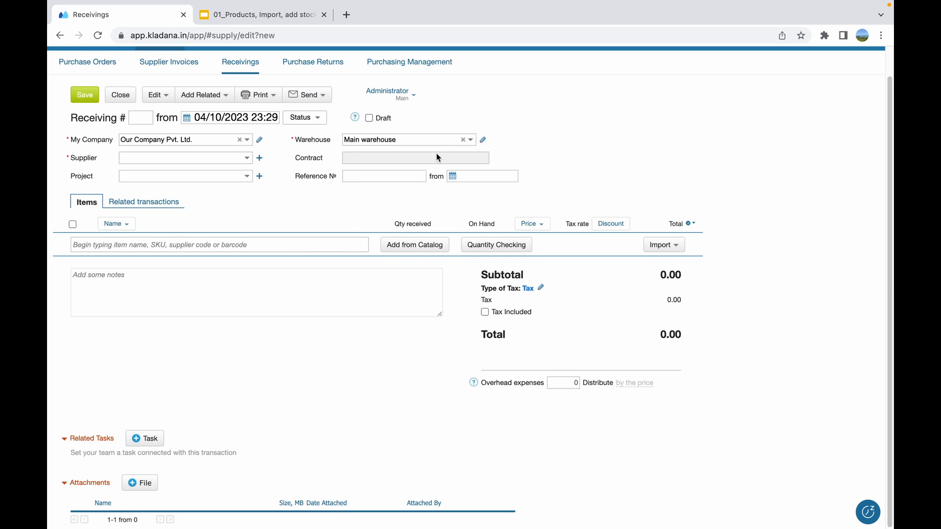
click(465, 139)
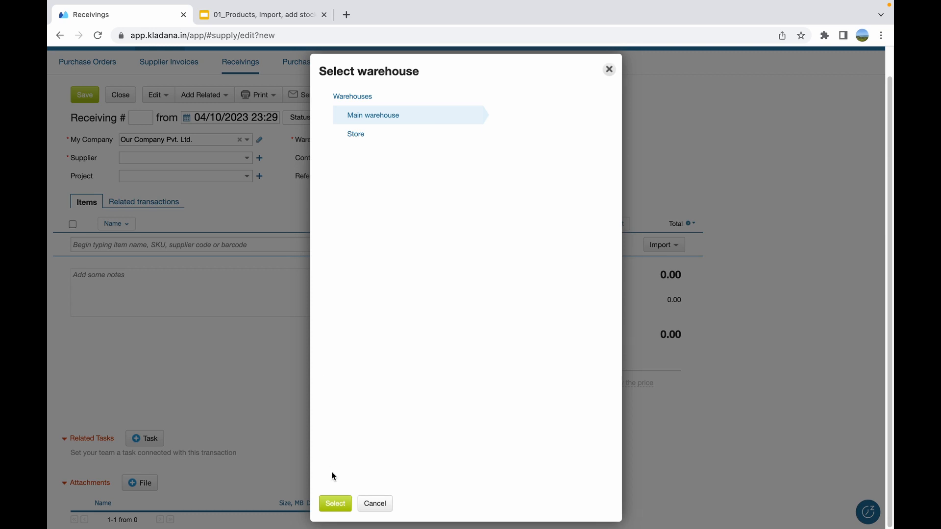
click(336, 504)
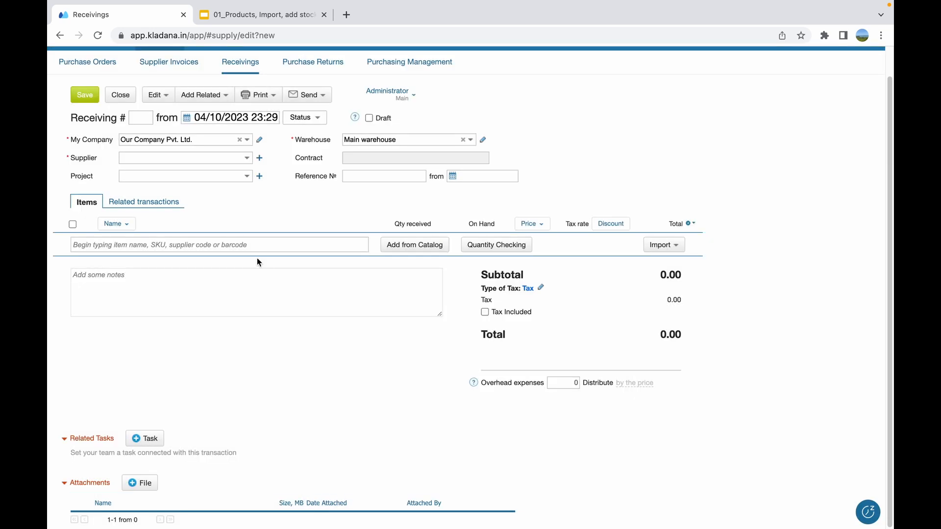
click(246, 159)
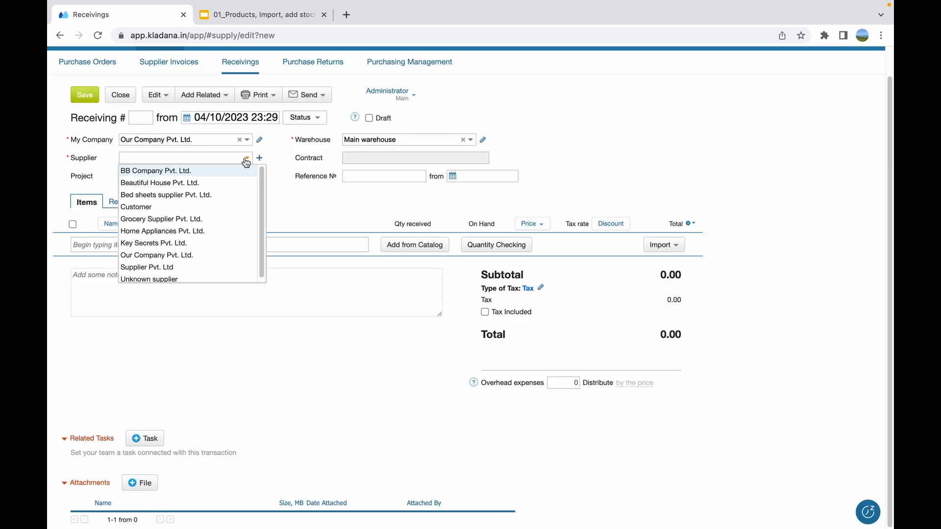
click(218, 181)
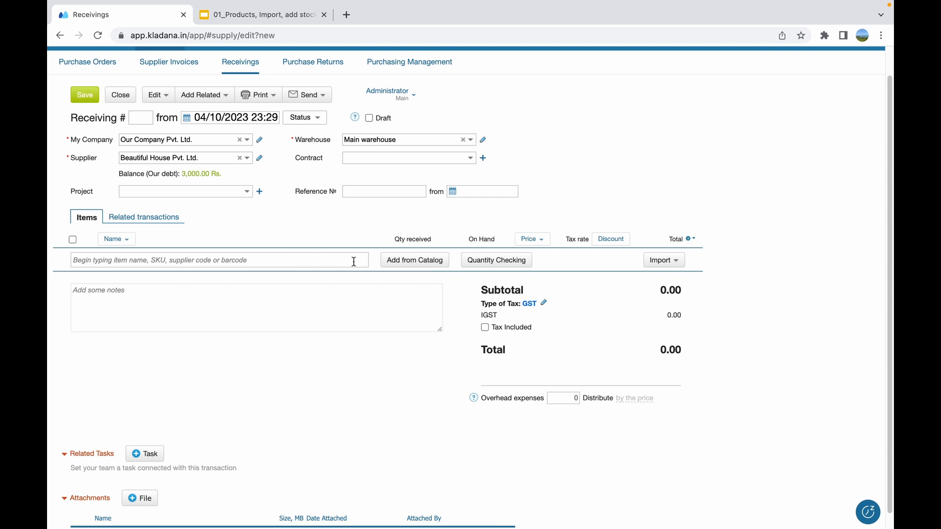
Add 10 kg each of Caraway, Chillie, Cinnamon sticks and Paprika plus 1 kg of Ginger from the Spices catalog folder, and save the receiving
click(409, 262)
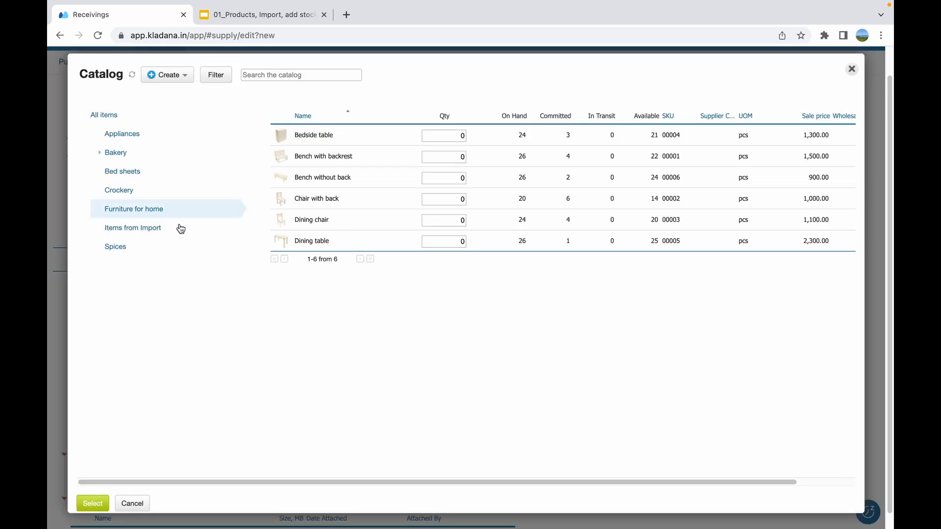
click(147, 246)
click(459, 136)
text(1)
click(459, 156)
text(1)
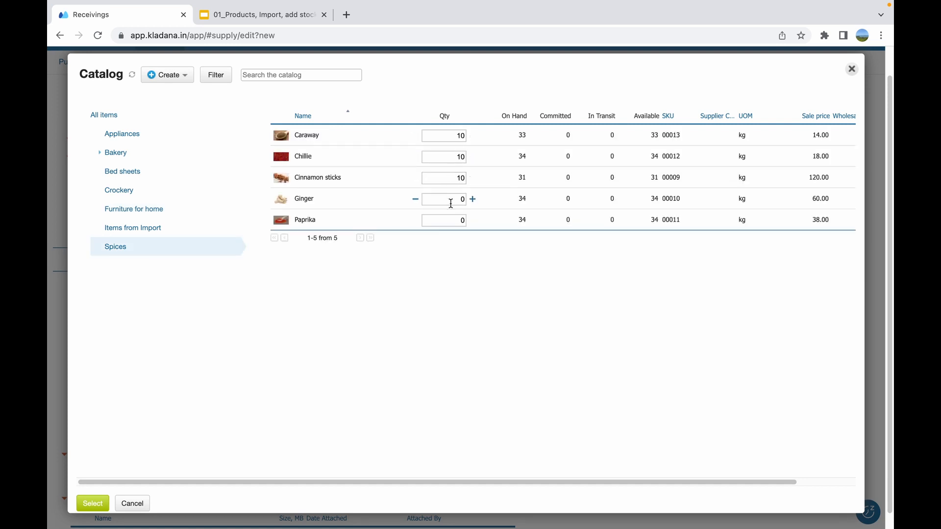
click(451, 204)
text(1)
click(452, 218)
text(1)
click(93, 504)
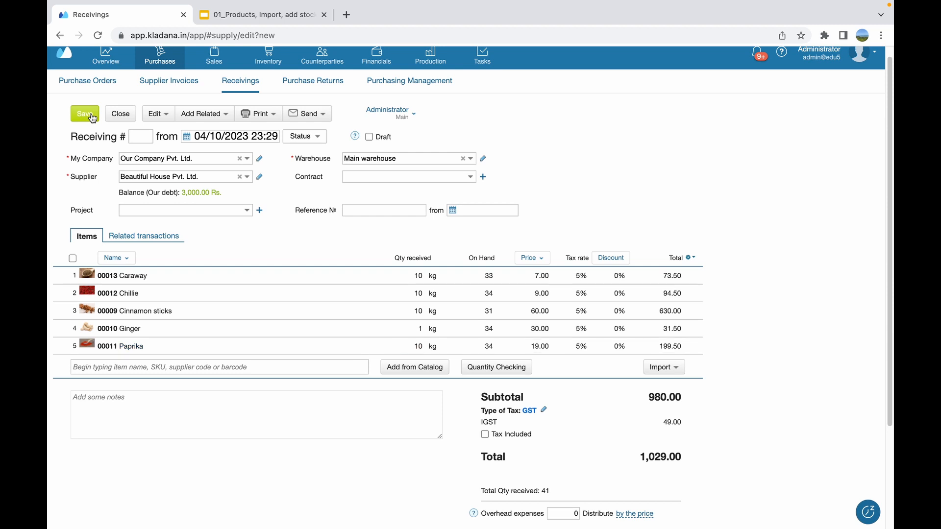
click(92, 118)
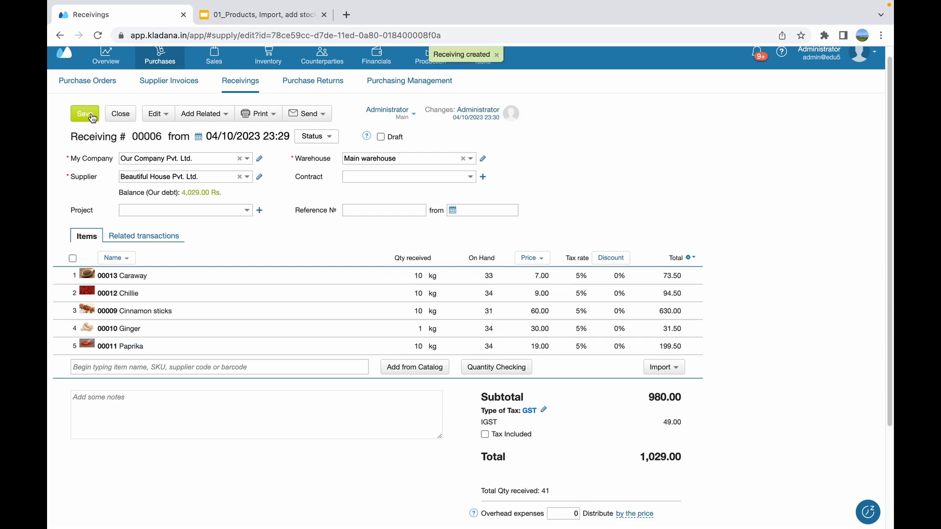